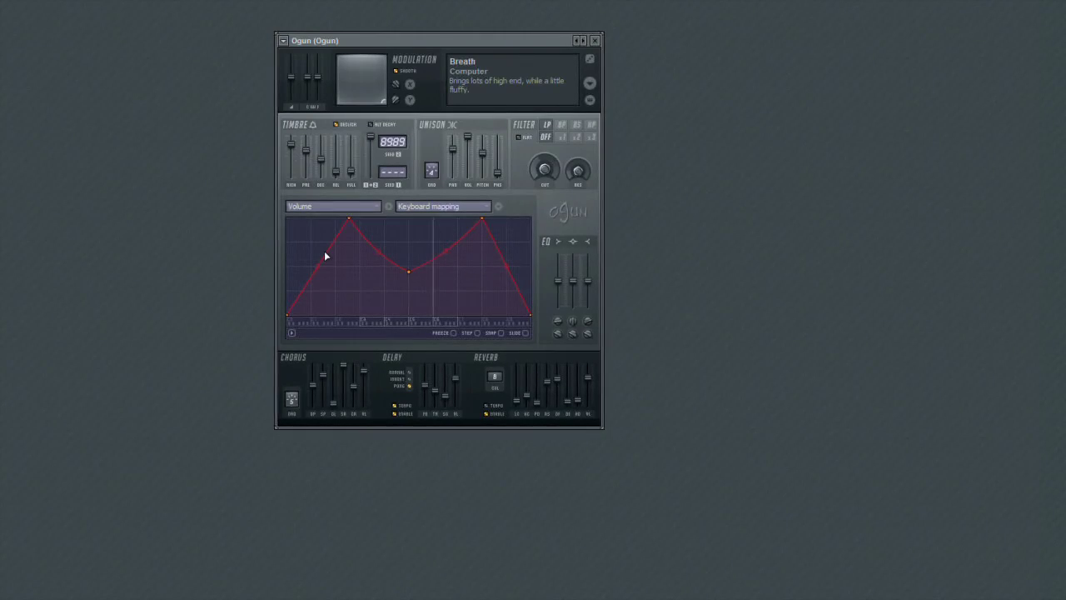
Keep Volume as the articulation target and display its envelope
{"action": "left_click", "coordinate": [376, 208]}
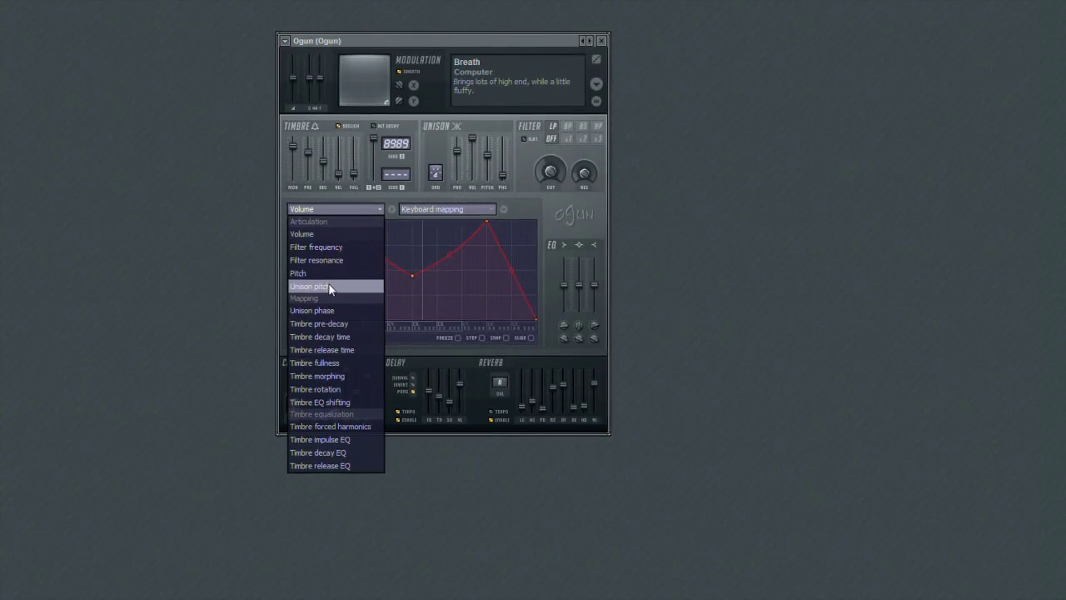
{"action": "left_click", "coordinate": [324, 239]}
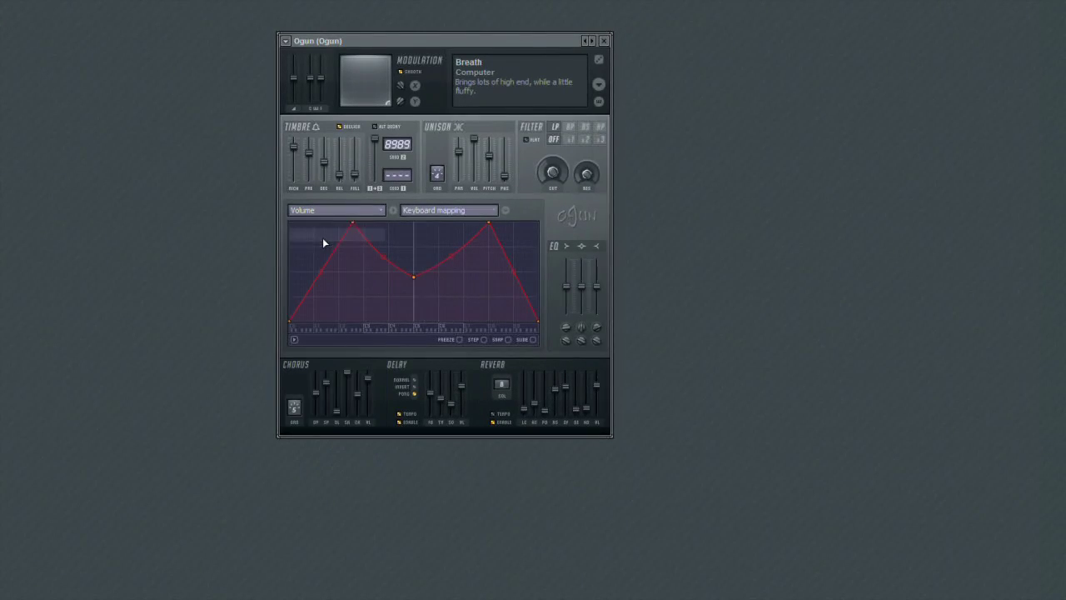
{"action": "left_click", "coordinate": [477, 213]}
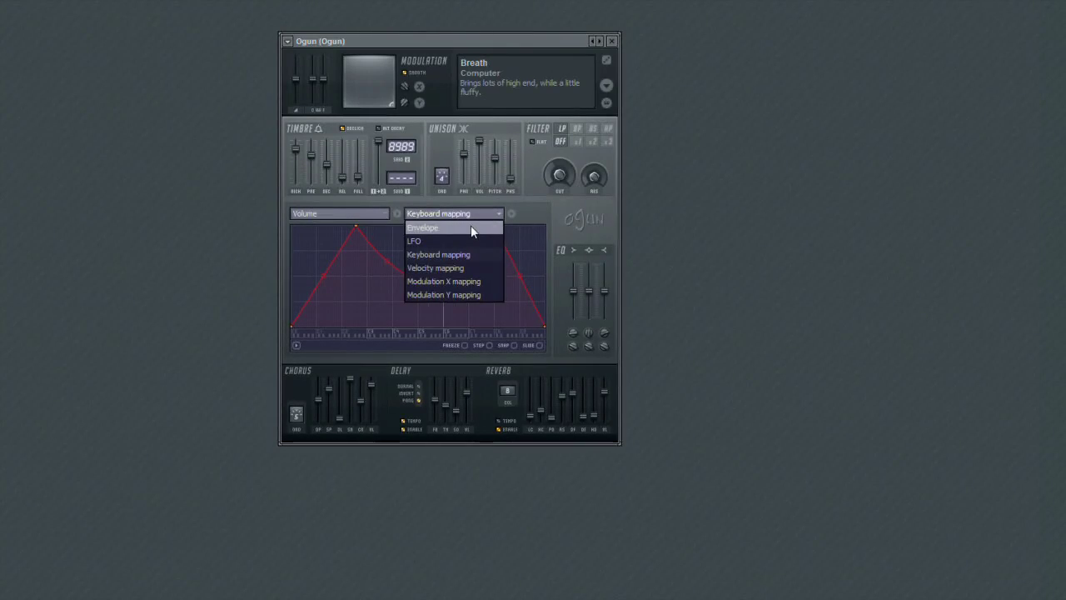
{"action": "left_click", "coordinate": [471, 228]}
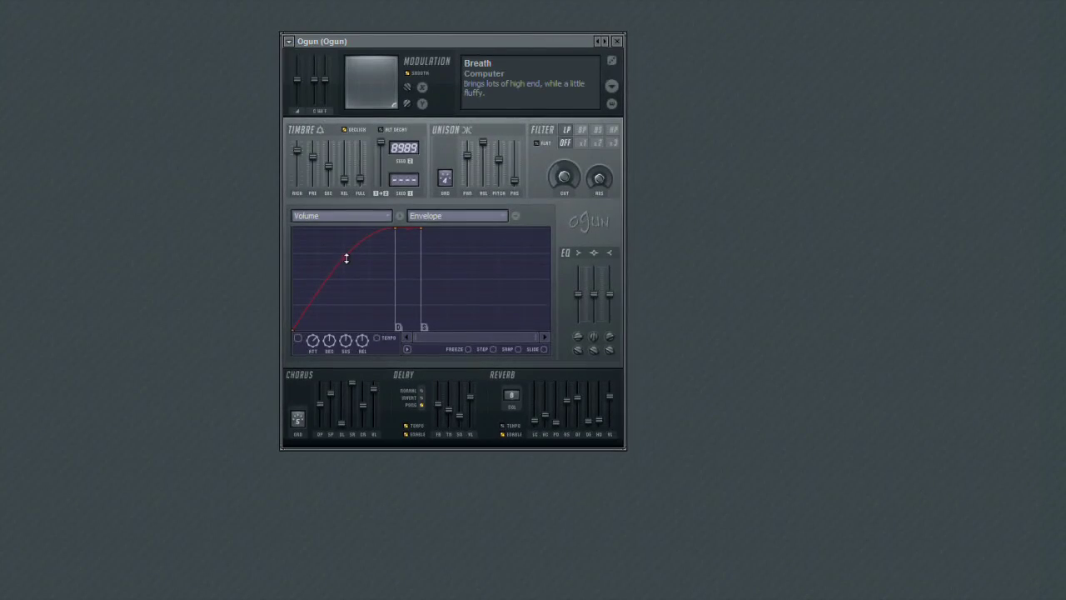
Switch Volume back to keyboard mapping and slightly lower the middle point of its curve
{"action": "left_click", "coordinate": [437, 220]}
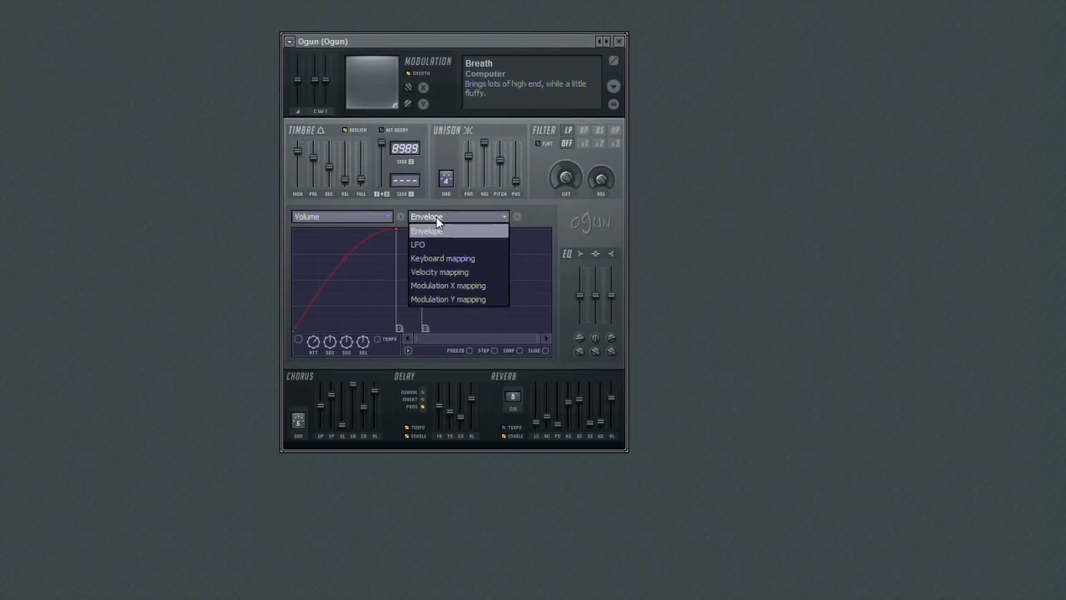
{"action": "left_click", "coordinate": [443, 257]}
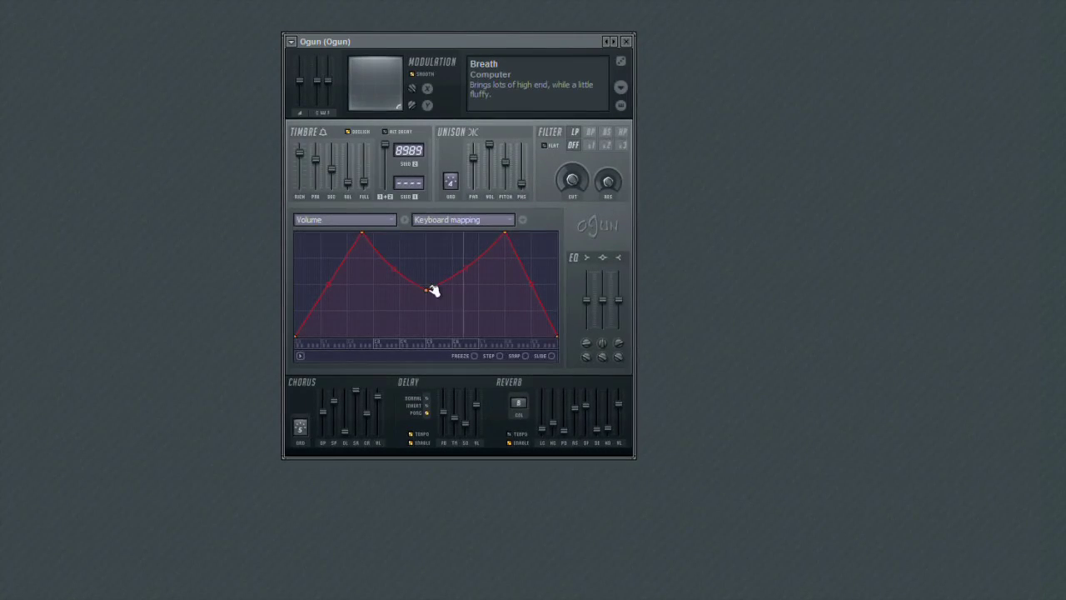
{"action": "left_click_drag", "start_coordinate": [429, 290], "coordinate": [465, 298]}
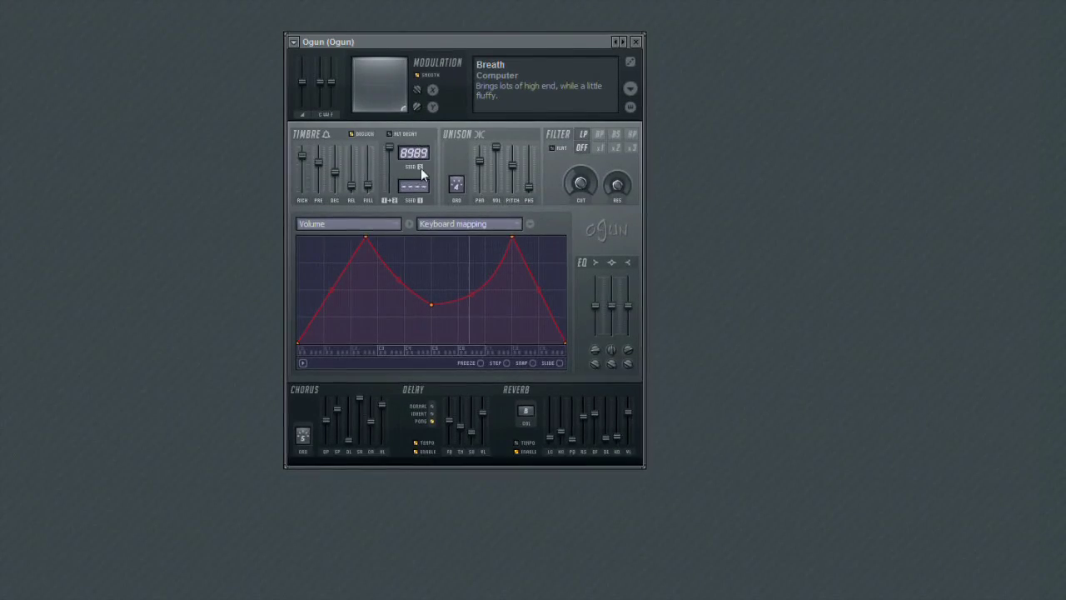
Switch Volume to its envelope and bend the attack segment into a slow-starting curve, also trying out a shorter attack
{"action": "left_click", "coordinate": [471, 227]}
{"action": "left_click", "coordinate": [464, 237]}
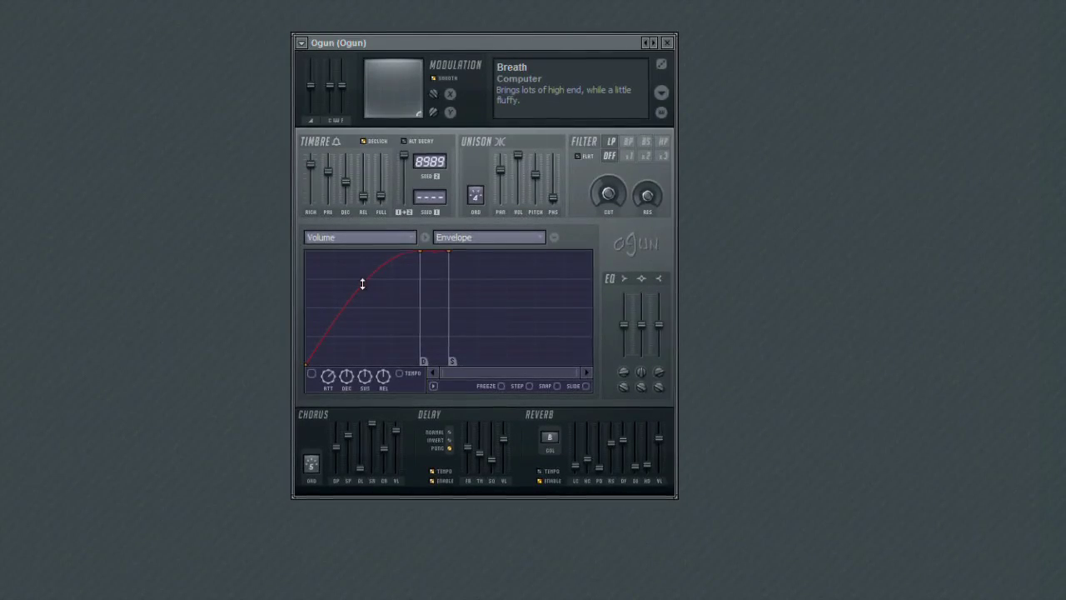
{"action": "left_click_drag", "start_coordinate": [362, 284], "coordinate": [374, 316]}
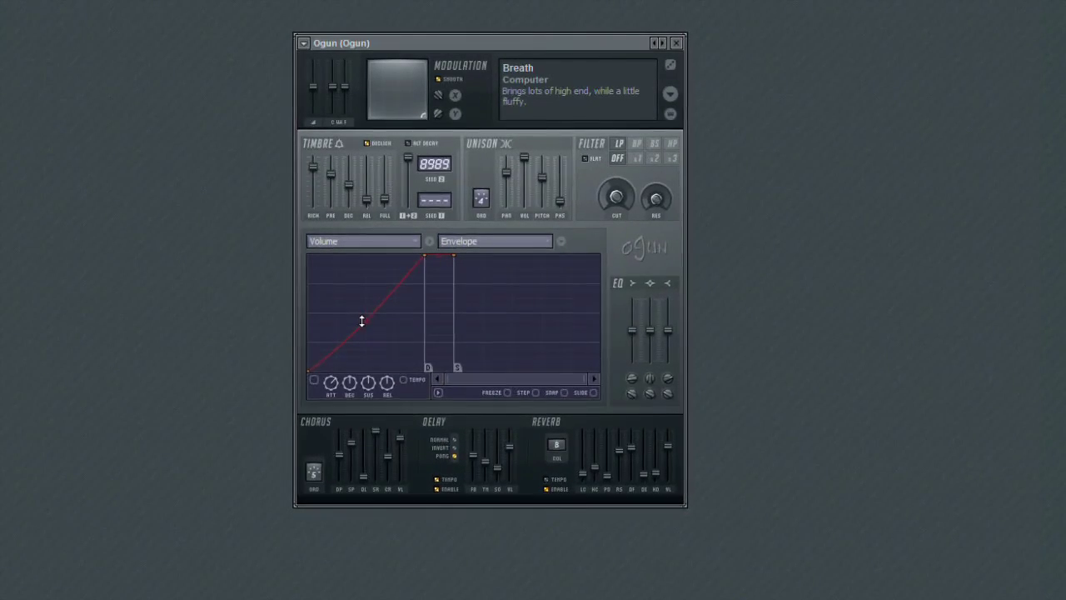
{"action": "left_click_drag", "start_coordinate": [362, 320], "coordinate": [296, 120]}
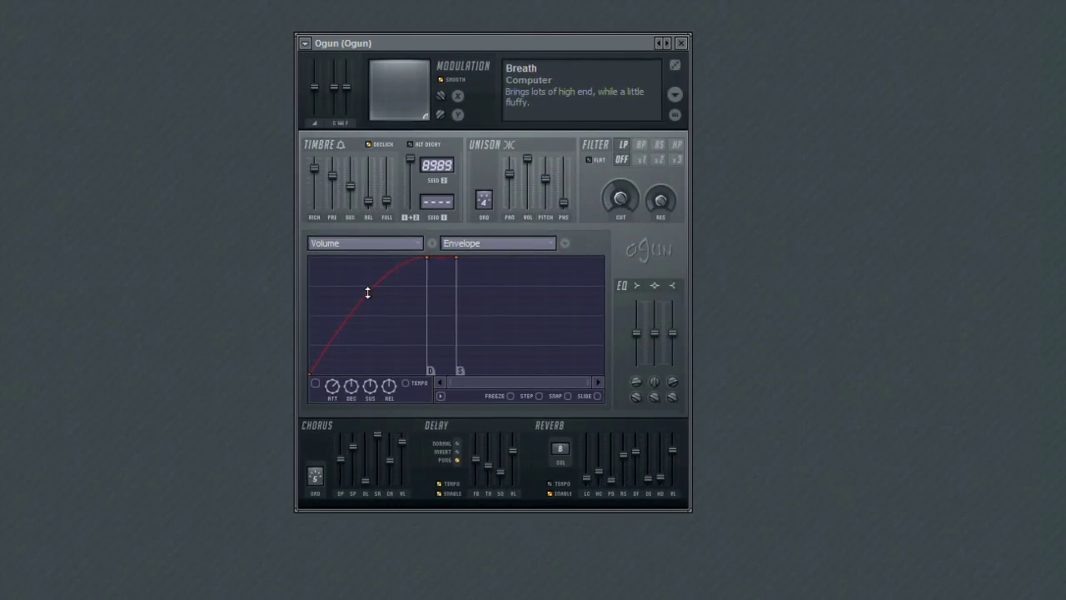
{"action": "left_click_drag", "start_coordinate": [368, 293], "coordinate": [369, 344]}
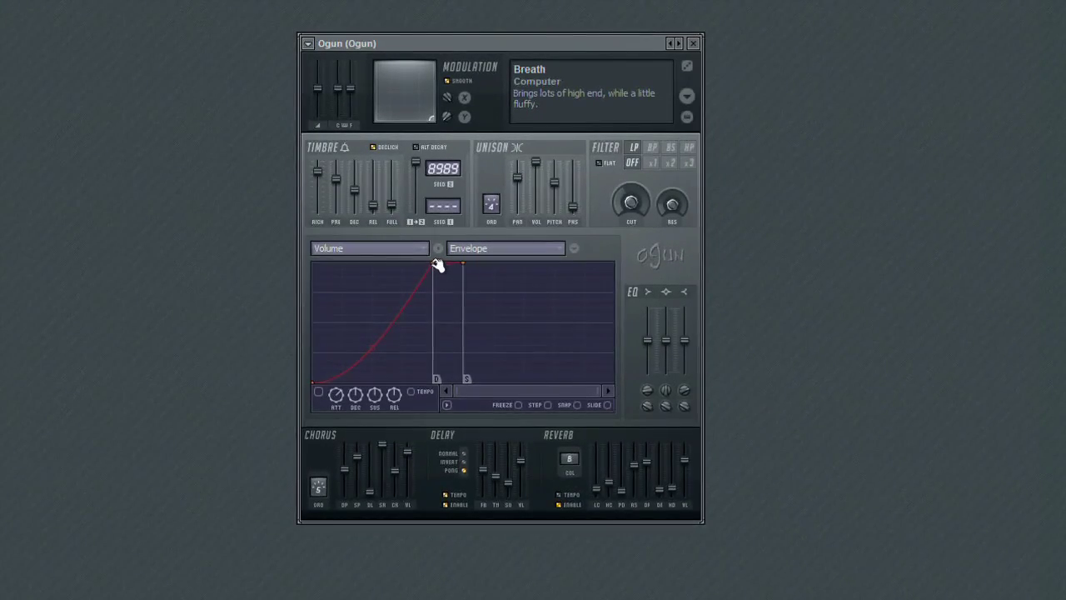
{"action": "left_click_drag", "start_coordinate": [436, 265], "coordinate": [336, 265]}
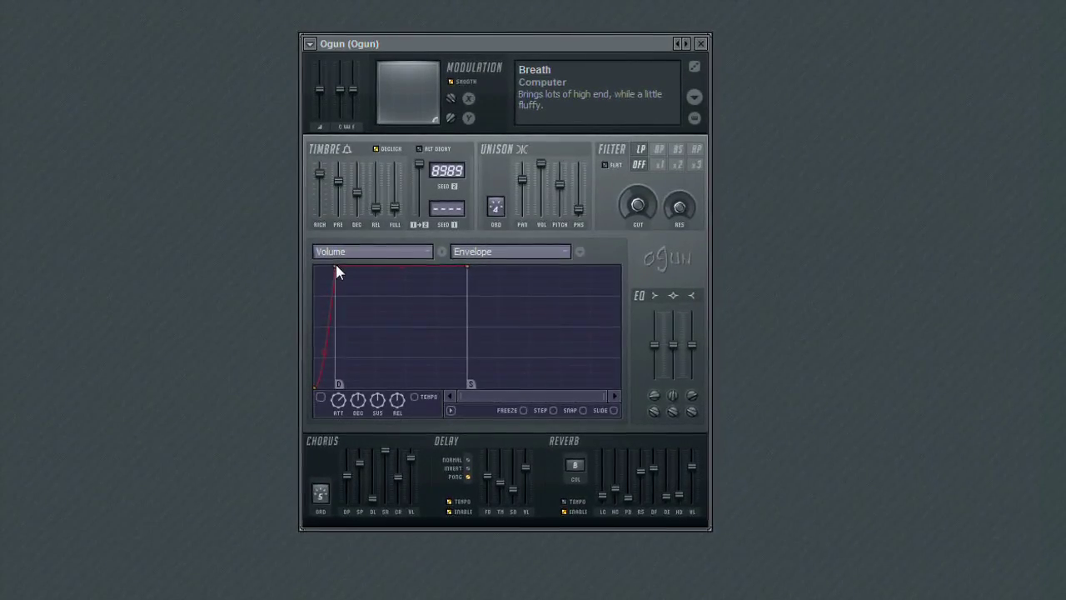
{"action": "left_click_drag", "start_coordinate": [336, 268], "coordinate": [440, 274]}
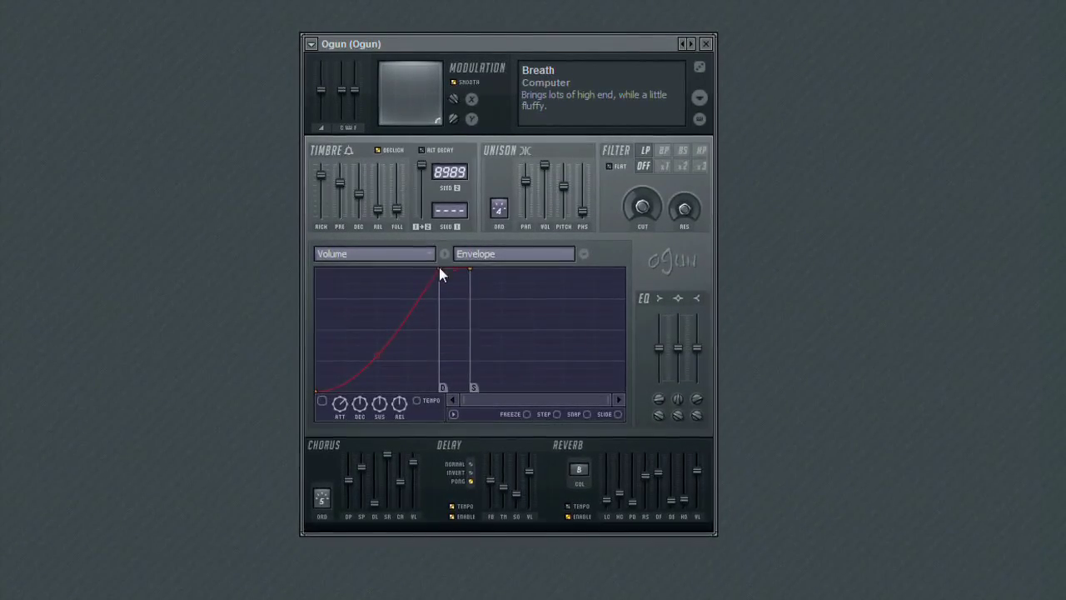
Enable the volume envelope and try different attack amounts, leaving the attack control turned down
{"action": "mouse_move", "coordinate": [341, 408]}
{"action": "left_mouse_down"}
{"action": "mouse_move", "coordinate": [339, 347]}
{"action": "mouse_move", "coordinate": [358, 598]}
{"action": "mouse_move", "coordinate": [331, 268]}
{"action": "mouse_move", "coordinate": [343, 415]}
{"action": "left_mouse_up"}
{"action": "key", "text": "ctrl+z"}
{"action": "scroll", "coordinate": [342, 411], "scroll_direction": "down", "scroll_amount": 3}
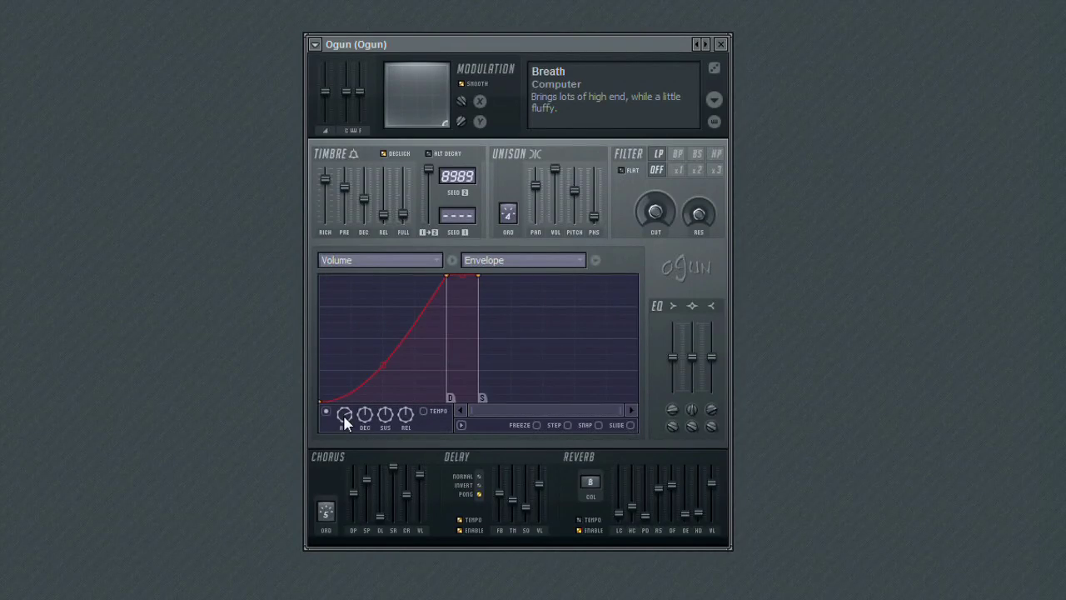
{"action": "scroll", "coordinate": [343, 412], "scroll_direction": "up", "scroll_amount": 3}
{"action": "scroll", "coordinate": [343, 414], "scroll_direction": "down", "scroll_amount": 3}
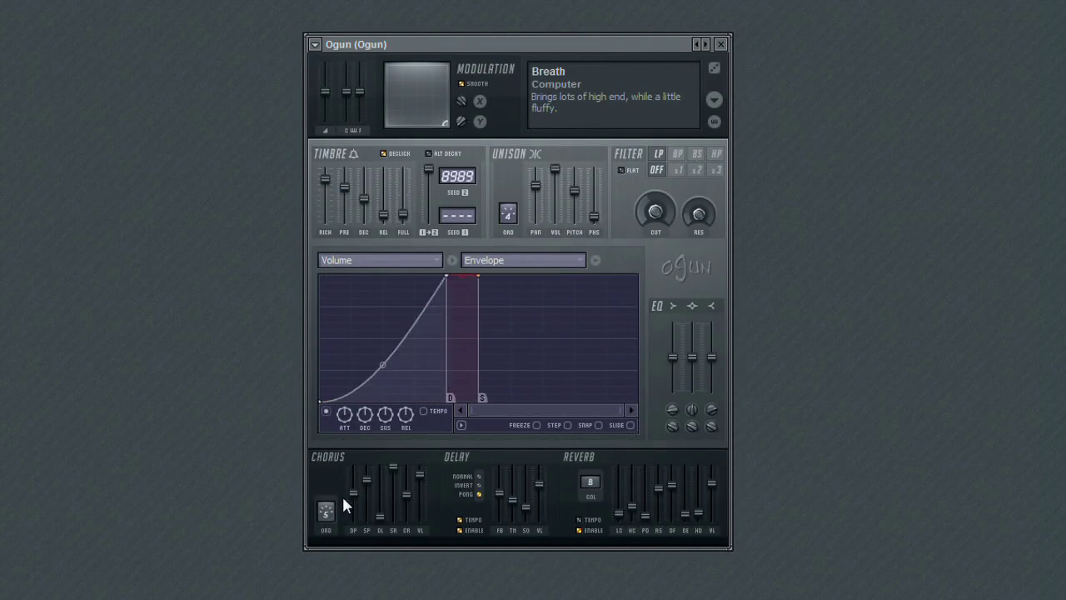
{"action": "left_click_drag", "start_coordinate": [345, 503], "coordinate": [343, 414]}
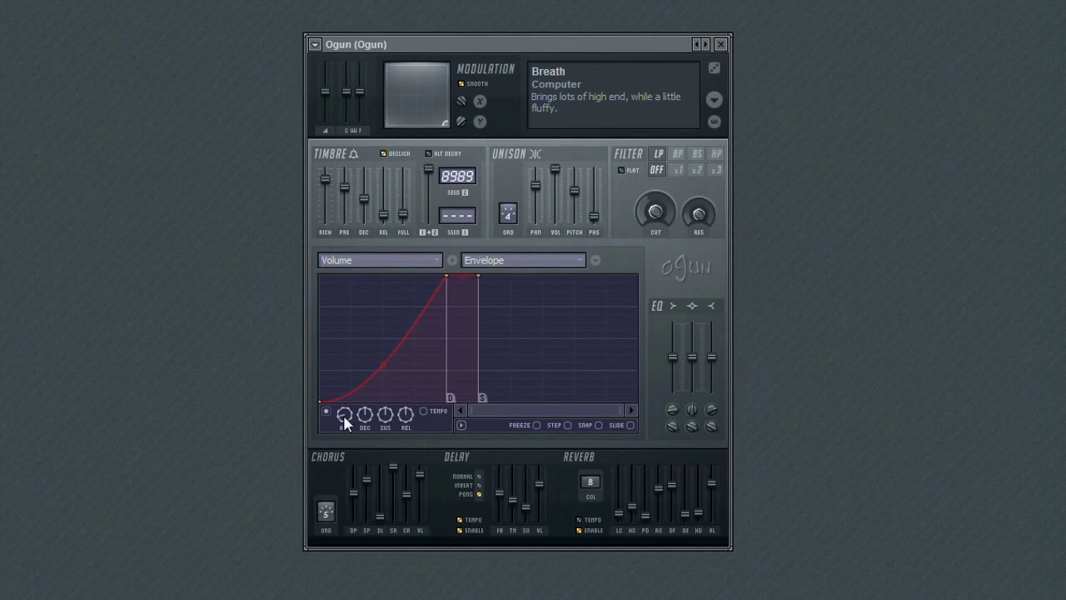
{"action": "scroll", "coordinate": [343, 414], "scroll_direction": "down", "scroll_amount": 3}
{"action": "scroll", "coordinate": [343, 417], "scroll_direction": "up", "scroll_amount": 3}
Move the decay point earlier to about half height, add two attack points and set the second added point's curve to Hold
{"action": "mouse_move", "coordinate": [450, 278]}
{"action": "left_mouse_down"}
{"action": "mouse_move", "coordinate": [453, 340]}
{"action": "mouse_move", "coordinate": [389, 341]}
{"action": "left_mouse_up"}
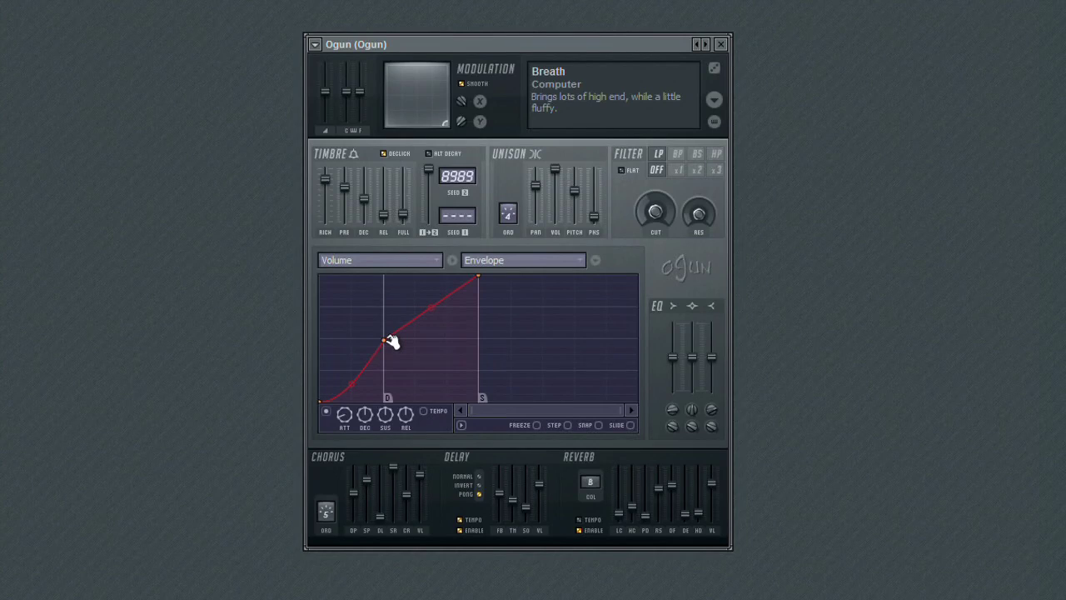
{"action": "left_click_drag", "start_coordinate": [352, 385], "coordinate": [370, 364]}
{"action": "right_click", "coordinate": [366, 348]}
{"action": "right_click", "coordinate": [369, 351]}
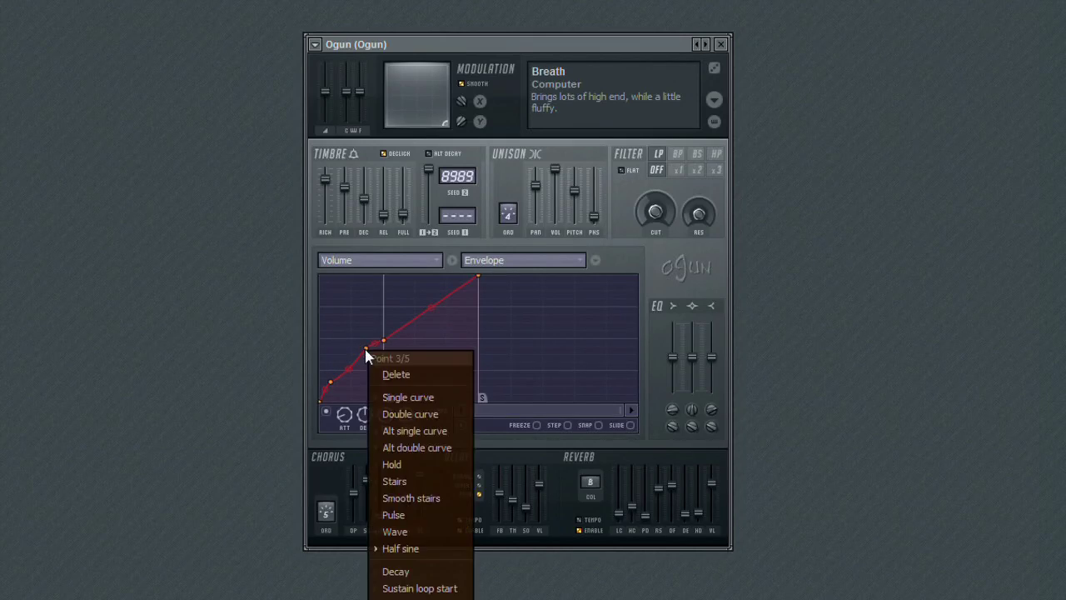
{"action": "left_click", "coordinate": [421, 468]}
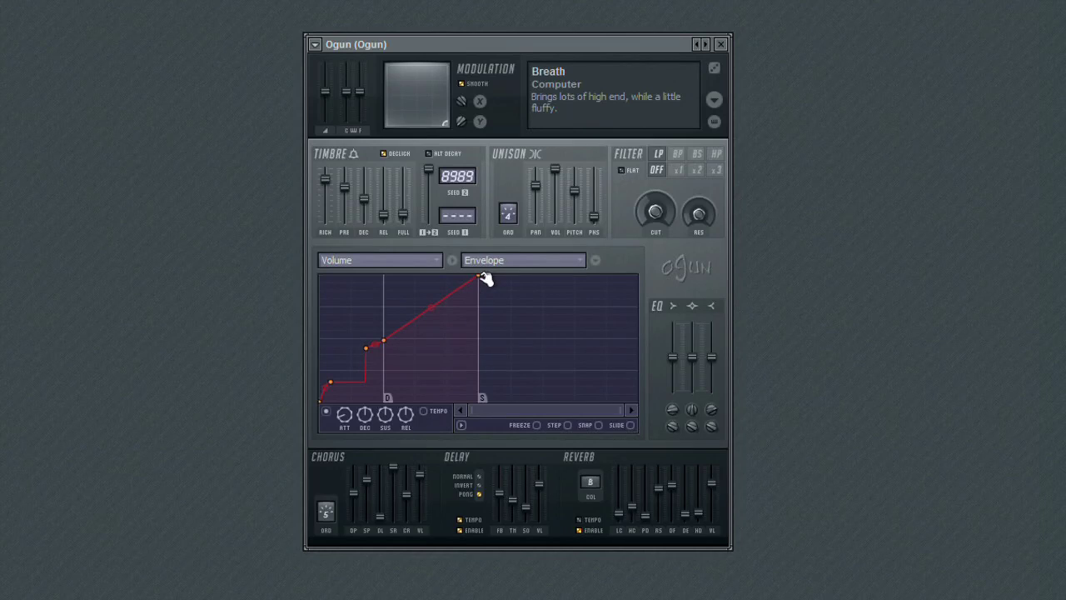
Reshape the decay with an earlier, lower sustain point and one added point in between, and turn the decay control down
{"action": "left_click_drag", "start_coordinate": [481, 277], "coordinate": [418, 275]}
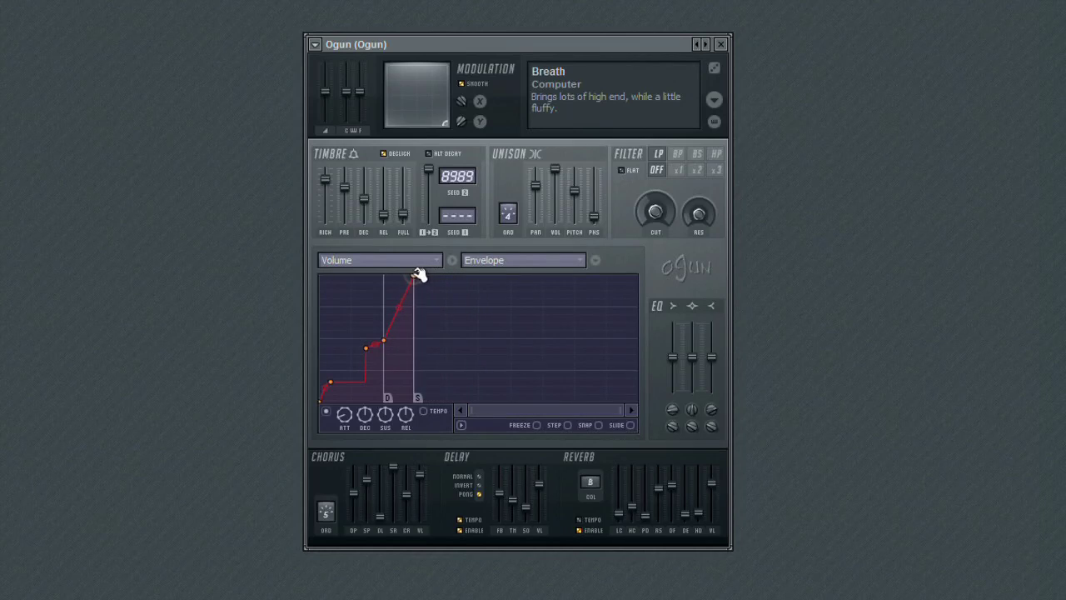
{"action": "mouse_move", "coordinate": [414, 276]}
{"action": "left_mouse_down"}
{"action": "mouse_move", "coordinate": [400, 275]}
{"action": "mouse_move", "coordinate": [397, 353]}
{"action": "mouse_move", "coordinate": [416, 356]}
{"action": "mouse_move", "coordinate": [405, 363]}
{"action": "mouse_move", "coordinate": [419, 371]}
{"action": "mouse_move", "coordinate": [404, 367]}
{"action": "left_mouse_up"}
{"action": "left_click_drag", "start_coordinate": [391, 339], "coordinate": [396, 262]}
{"action": "left_click_drag", "start_coordinate": [364, 420], "coordinate": [352, 242]}
{"action": "mouse_move", "coordinate": [347, 183]}
{"action": "left_mouse_down"}
{"action": "mouse_move", "coordinate": [369, 459]}
{"action": "mouse_move", "coordinate": [364, 419]}
{"action": "left_mouse_up"}
{"action": "mouse_move", "coordinate": [416, 370]}
{"action": "left_mouse_down"}
{"action": "mouse_move", "coordinate": [411, 298]}
{"action": "mouse_move", "coordinate": [433, 385]}
{"action": "mouse_move", "coordinate": [433, 373]}
{"action": "left_mouse_up"}
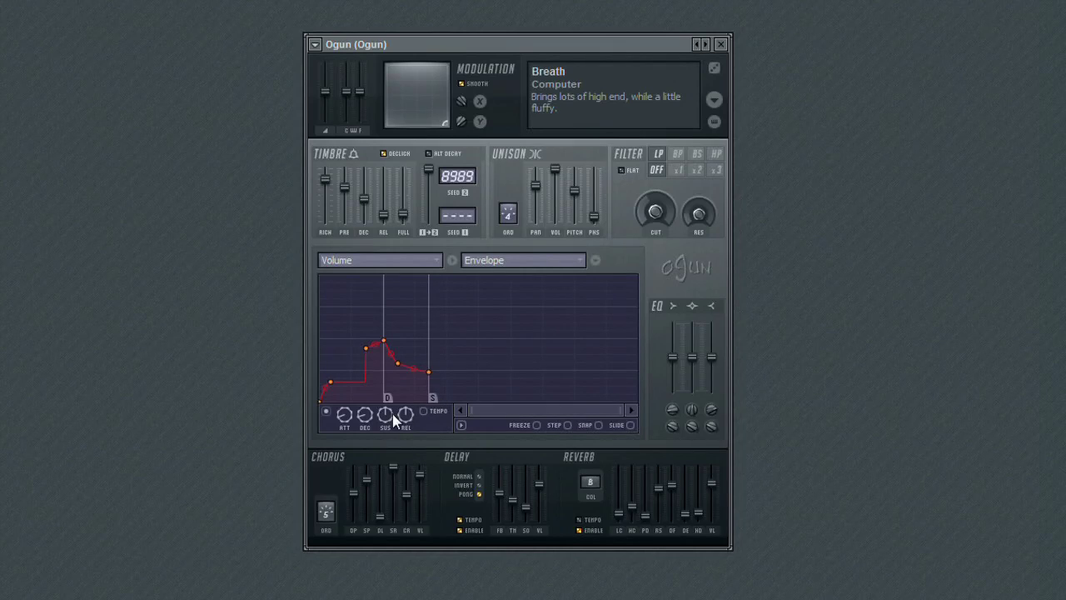
Raise the sustain control, add a release point beyond the sustain point near zero level and turn the release control down
{"action": "mouse_move", "coordinate": [385, 414]}
{"action": "left_mouse_down"}
{"action": "mouse_move", "coordinate": [381, 344]}
{"action": "mouse_move", "coordinate": [387, 420]}
{"action": "left_mouse_up"}
{"action": "right_click", "coordinate": [484, 390]}
{"action": "left_click_drag", "start_coordinate": [483, 390], "coordinate": [538, 400]}
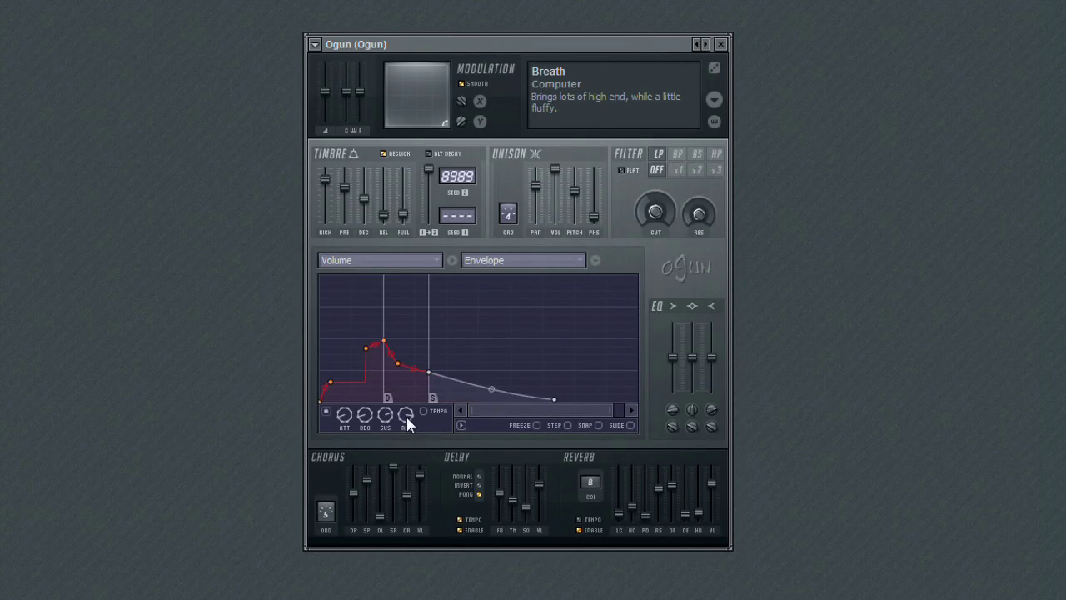
{"action": "left_click_drag", "start_coordinate": [407, 453], "coordinate": [408, 532]}
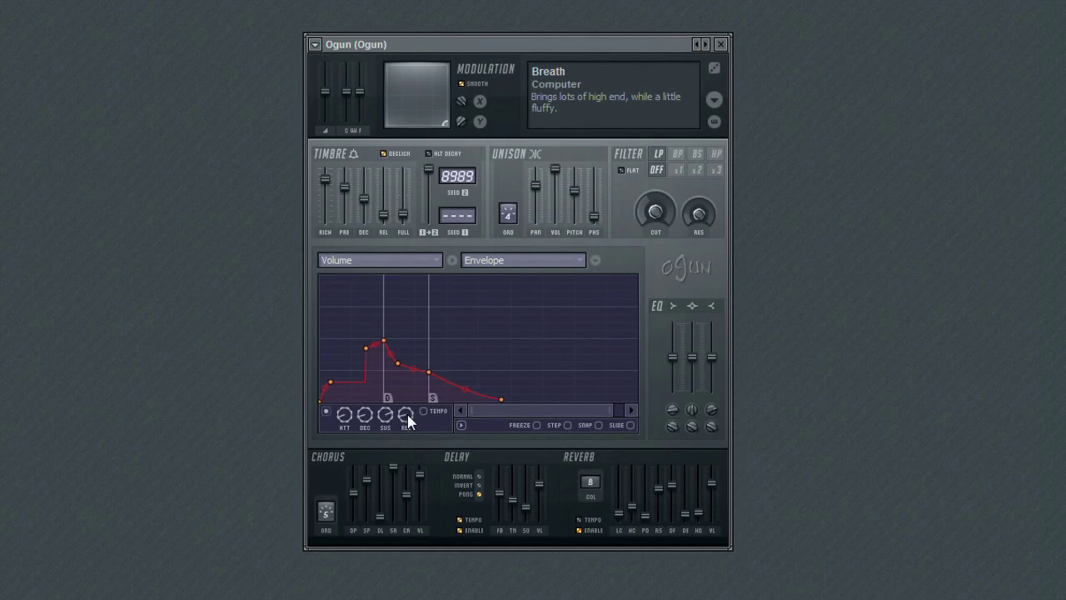
Shorten the release to end at zero level, bow its curve upward and enable Tempo for the volume envelope
{"action": "left_click_drag", "start_coordinate": [464, 386], "coordinate": [481, 407]}
{"action": "key", "text": "ctrl+z"}
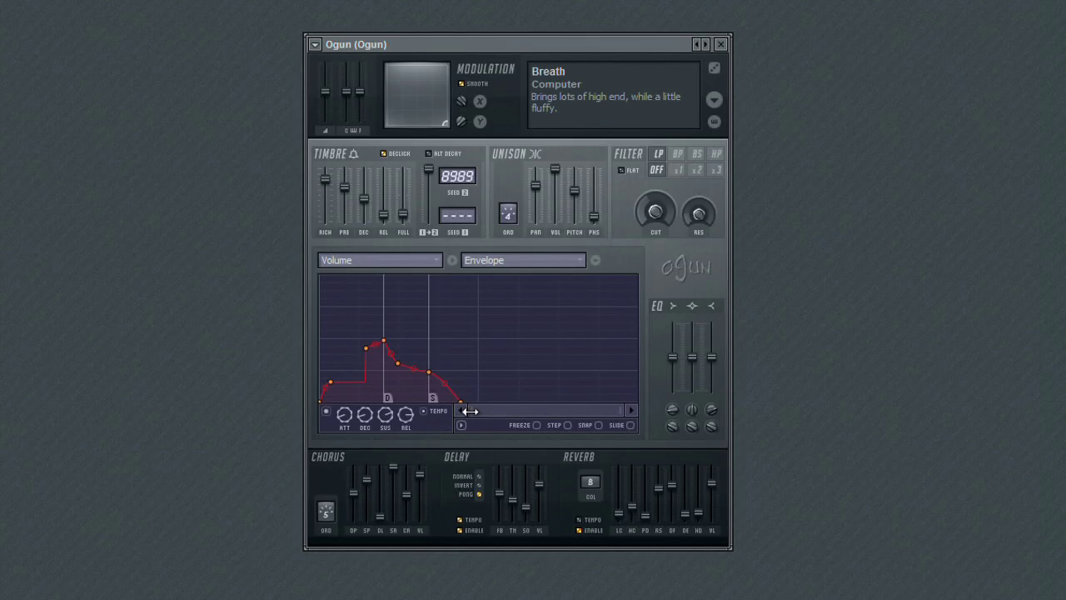
{"action": "mouse_move", "coordinate": [470, 410]}
{"action": "left_mouse_down"}
{"action": "mouse_move", "coordinate": [578, 400]}
{"action": "mouse_move", "coordinate": [462, 409]}
{"action": "left_mouse_up"}
{"action": "mouse_move", "coordinate": [616, 410]}
{"action": "left_mouse_down"}
{"action": "mouse_move", "coordinate": [478, 416]}
{"action": "mouse_move", "coordinate": [624, 410]}
{"action": "left_mouse_up"}
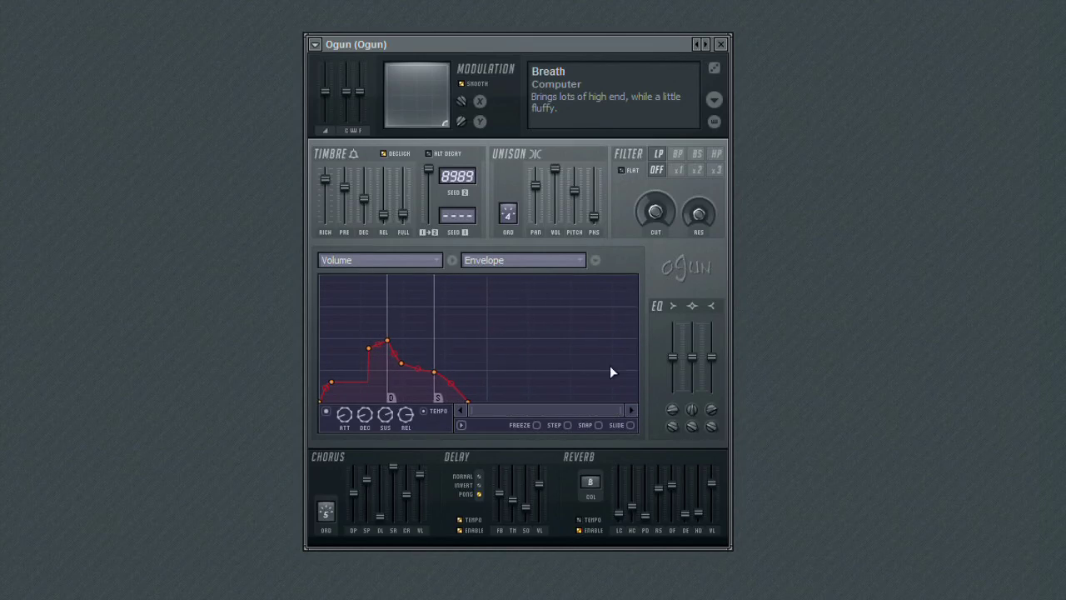
Switch Volume from the envelope to its LFO and enable it
{"action": "left_click", "coordinate": [520, 264]}
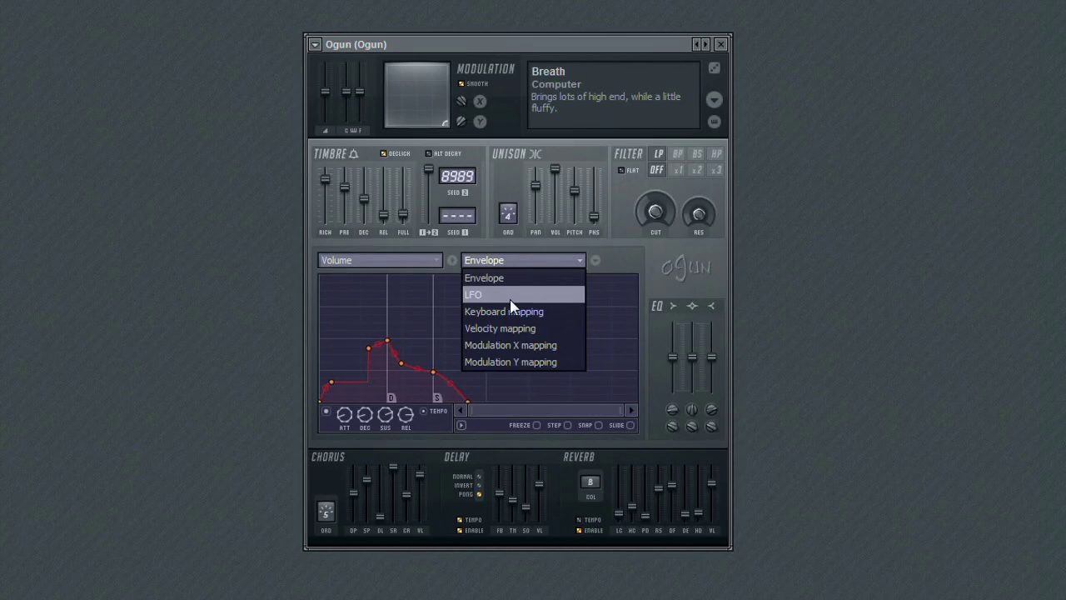
{"action": "left_click", "coordinate": [511, 295]}
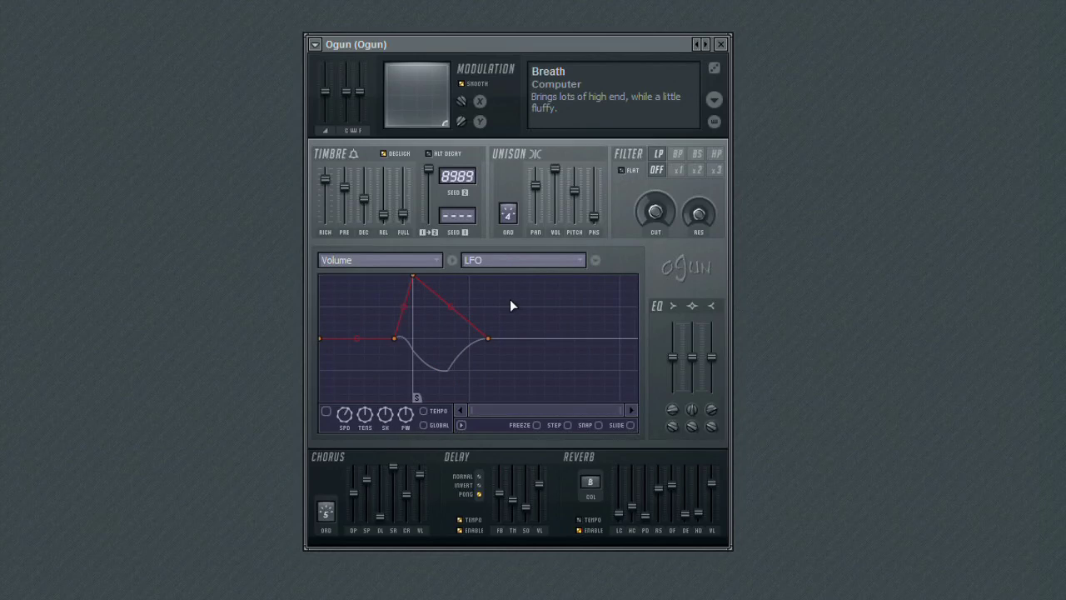
{"action": "left_click", "coordinate": [504, 265]}
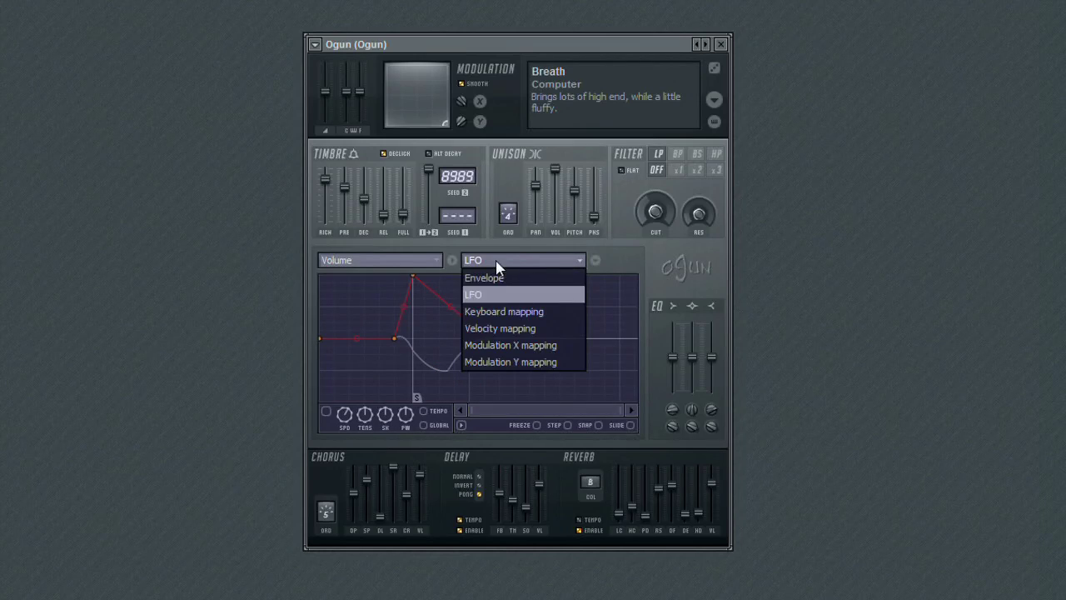
{"action": "left_click", "coordinate": [525, 297]}
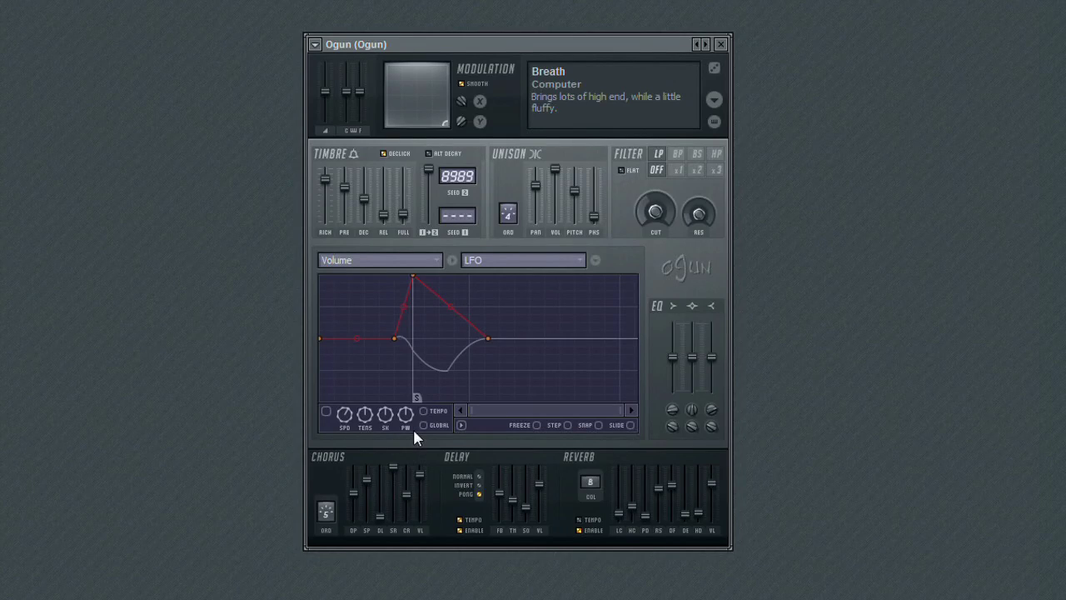
{"action": "left_click", "coordinate": [327, 411]}
Raise the volume LFO's speed and turn down its tension and pulse width
{"action": "left_click_drag", "start_coordinate": [345, 423], "coordinate": [331, 371]}
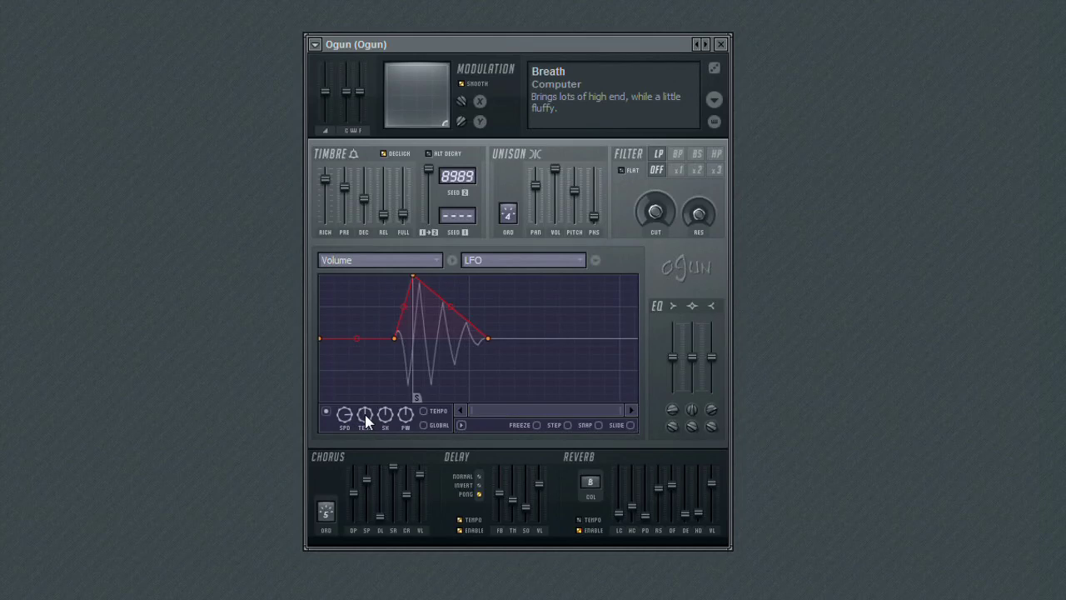
{"action": "left_click_drag", "start_coordinate": [365, 410], "coordinate": [338, 479]}
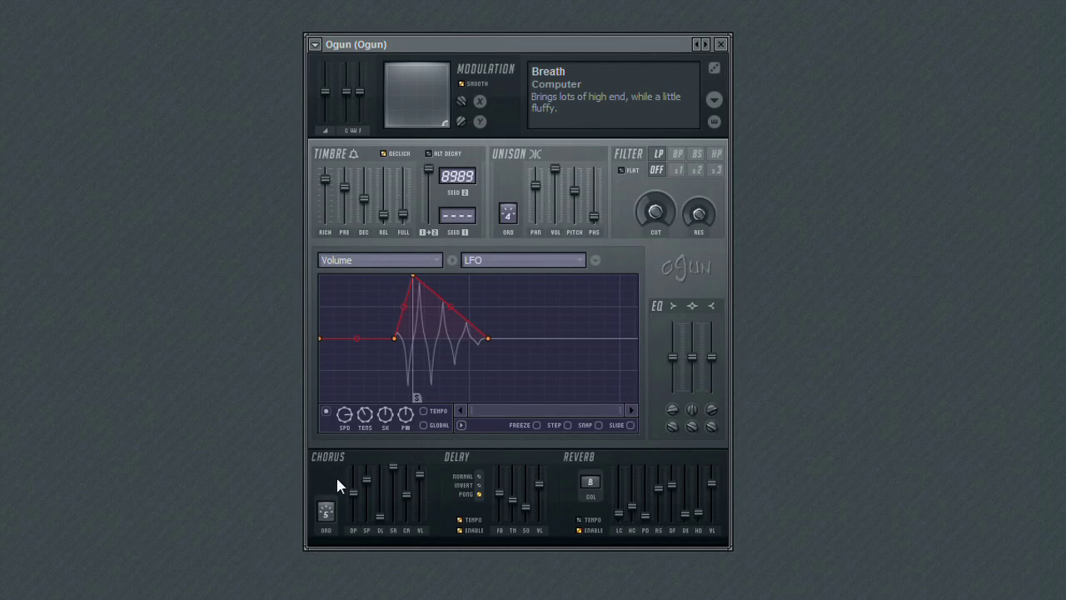
{"action": "left_click_drag", "start_coordinate": [384, 413], "coordinate": [379, 460]}
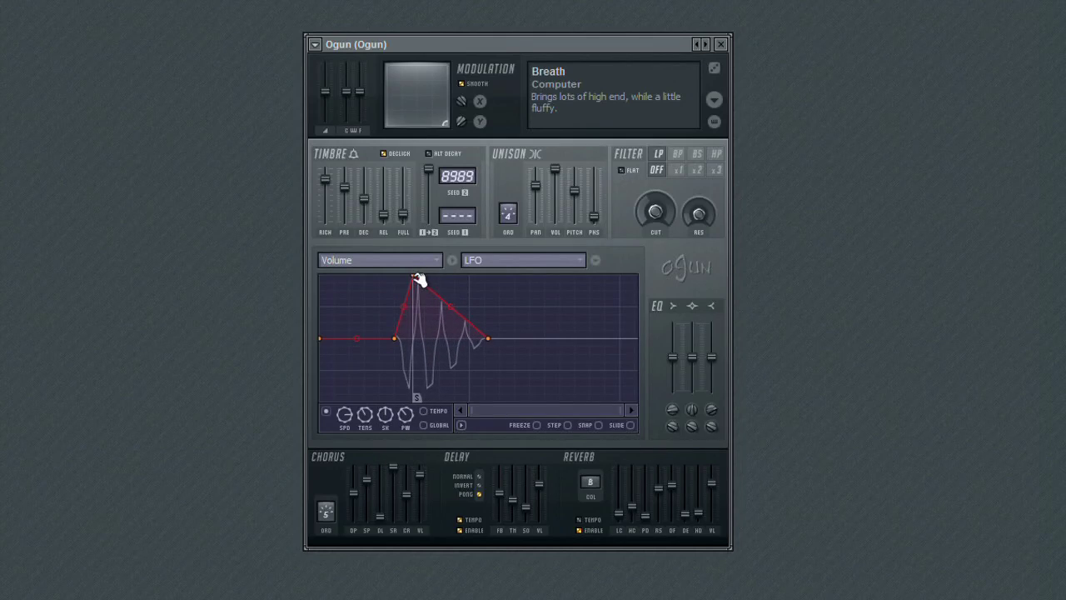
Lower the LFO envelope's peak point to about half amplitude, curve its rise and fall, and extend the end point
{"action": "left_click_drag", "start_coordinate": [418, 278], "coordinate": [390, 293]}
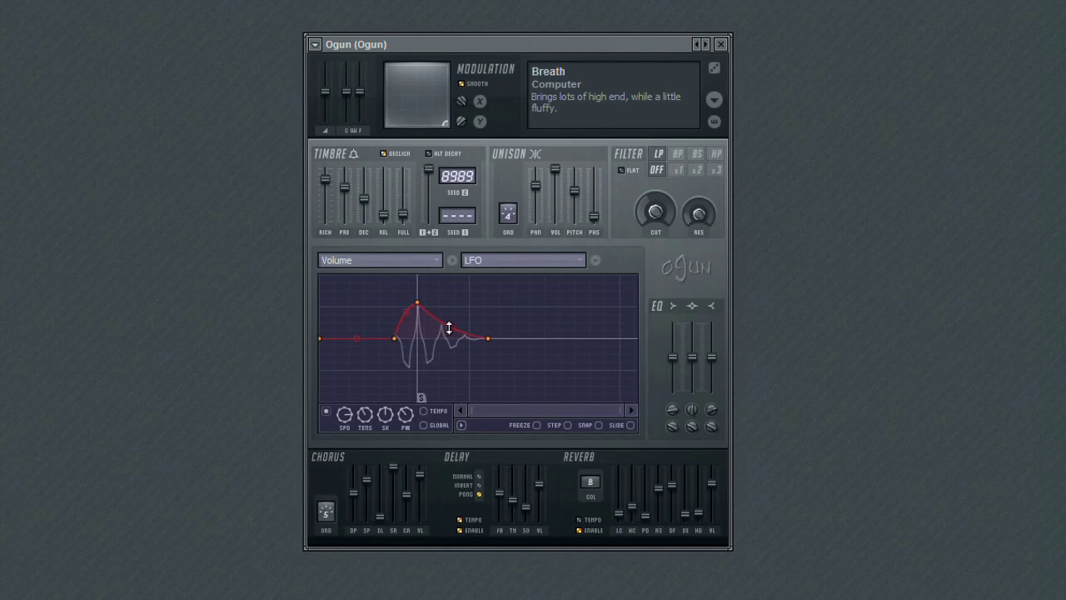
{"action": "left_click_drag", "start_coordinate": [495, 340], "coordinate": [516, 340]}
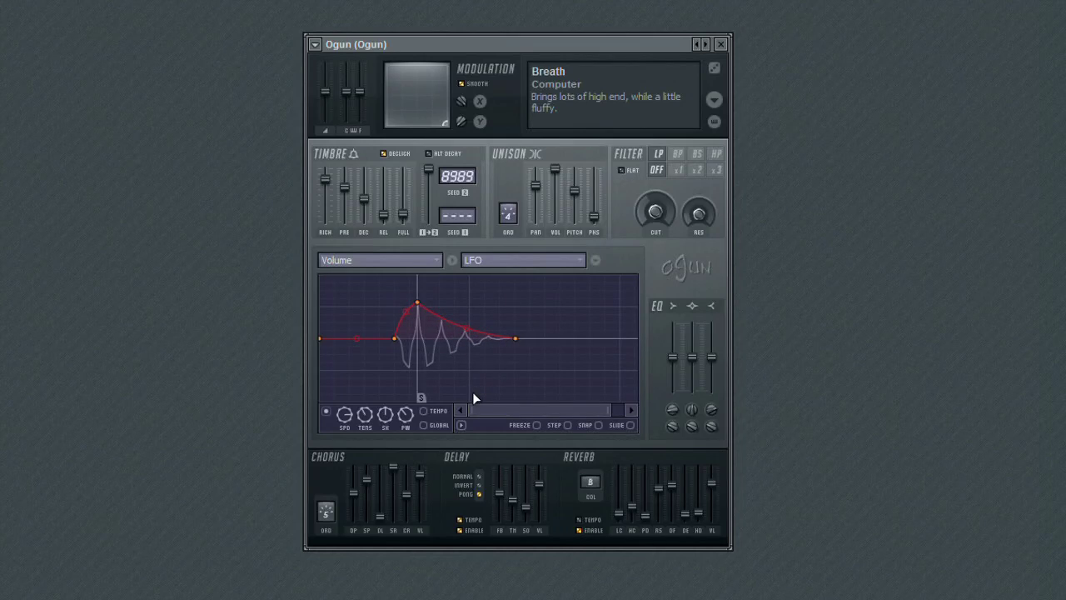